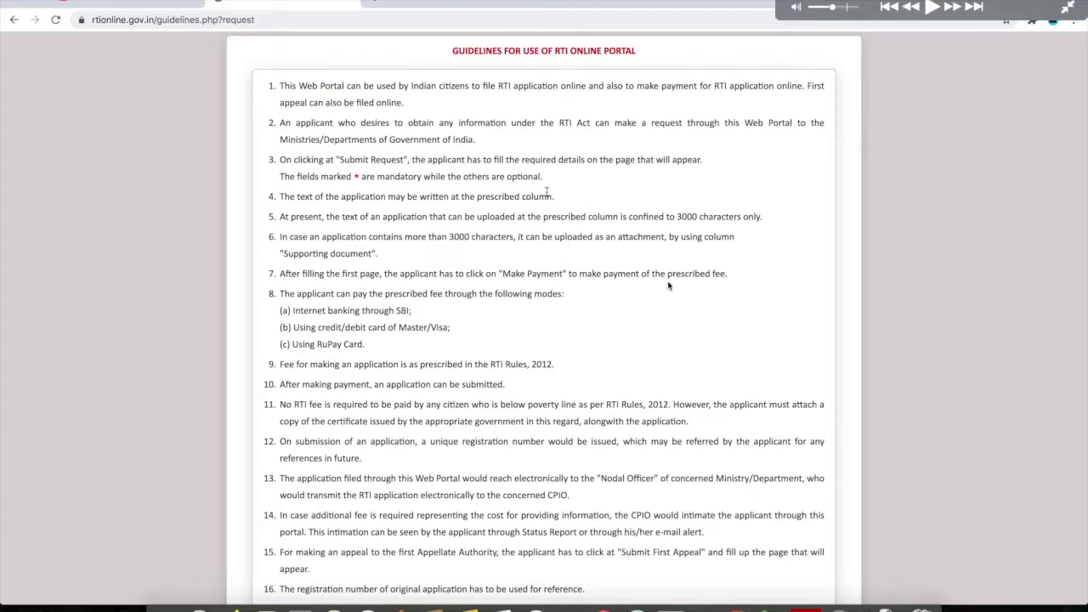
- Accept the RTI Online usage guidelines and continue to the blank Online RTI Request Form
{"action": "left_click", "coordinate": [930, 10]}
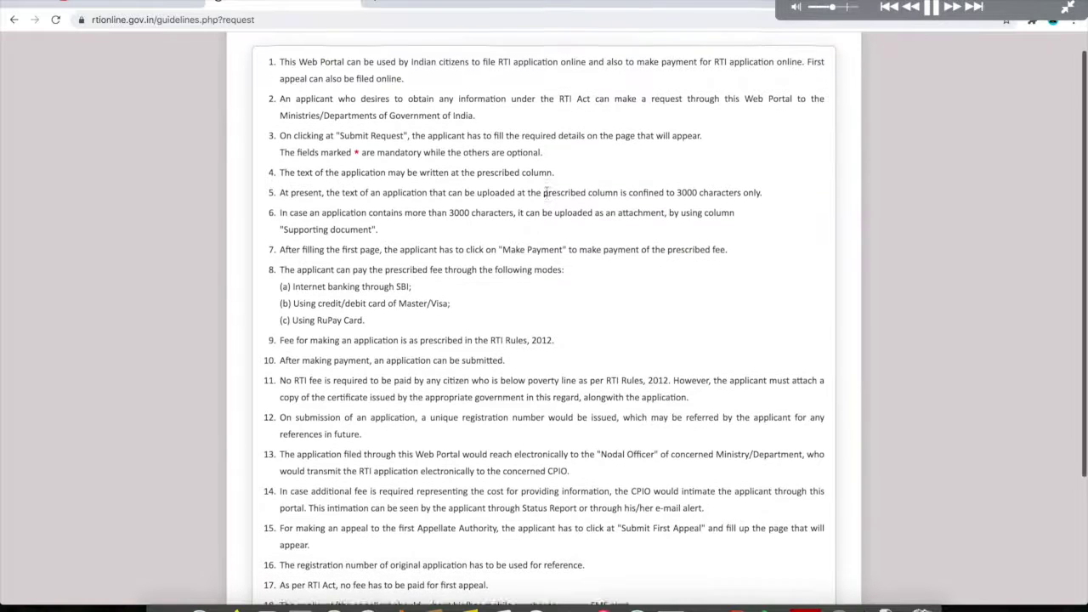
{"action": "scroll", "coordinate": [544, 190], "scroll_direction": "down", "scroll_amount": 5}
{"action": "left_click", "coordinate": [267, 541]}
{"action": "left_click", "coordinate": [275, 575]}
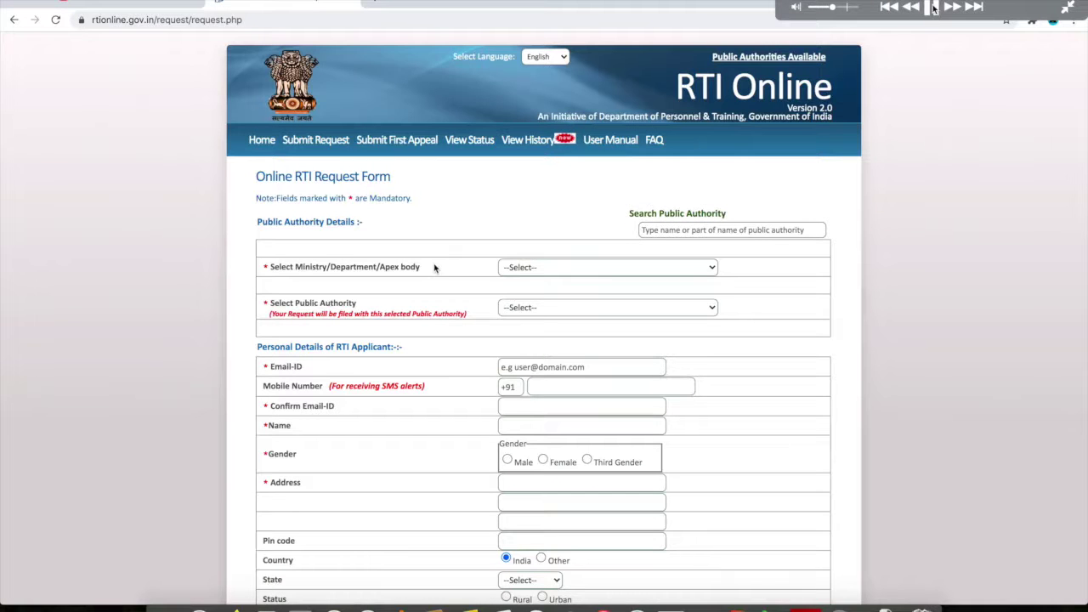
{"action": "scroll", "coordinate": [433, 268], "scroll_direction": "down", "scroll_amount": 5}
{"action": "scroll", "coordinate": [433, 267], "scroll_direction": "down", "scroll_amount": 5}
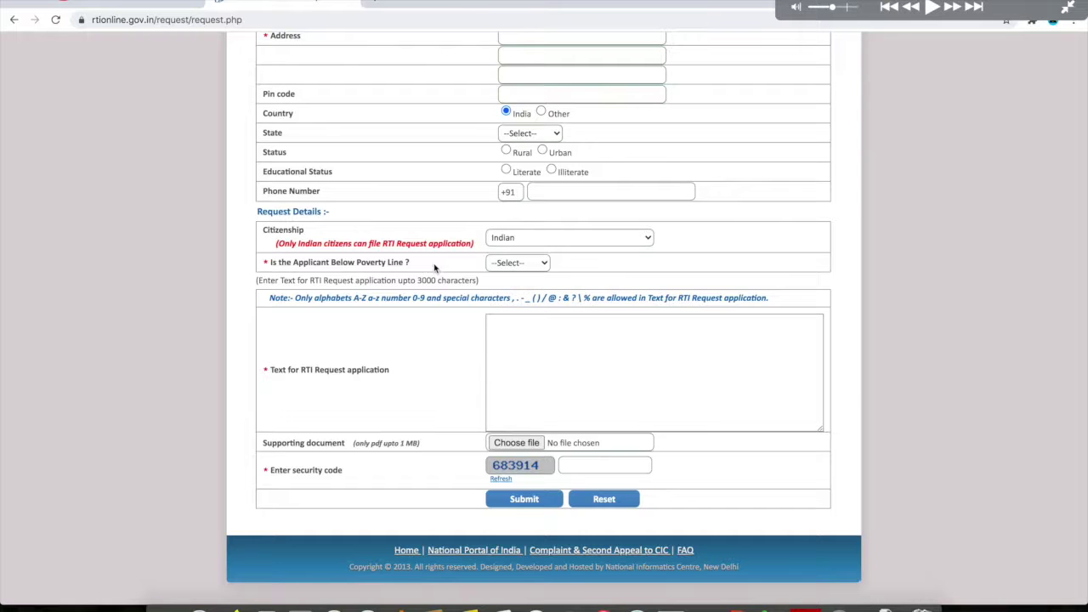
{"action": "scroll", "coordinate": [434, 268], "scroll_direction": "up", "scroll_amount": 5}
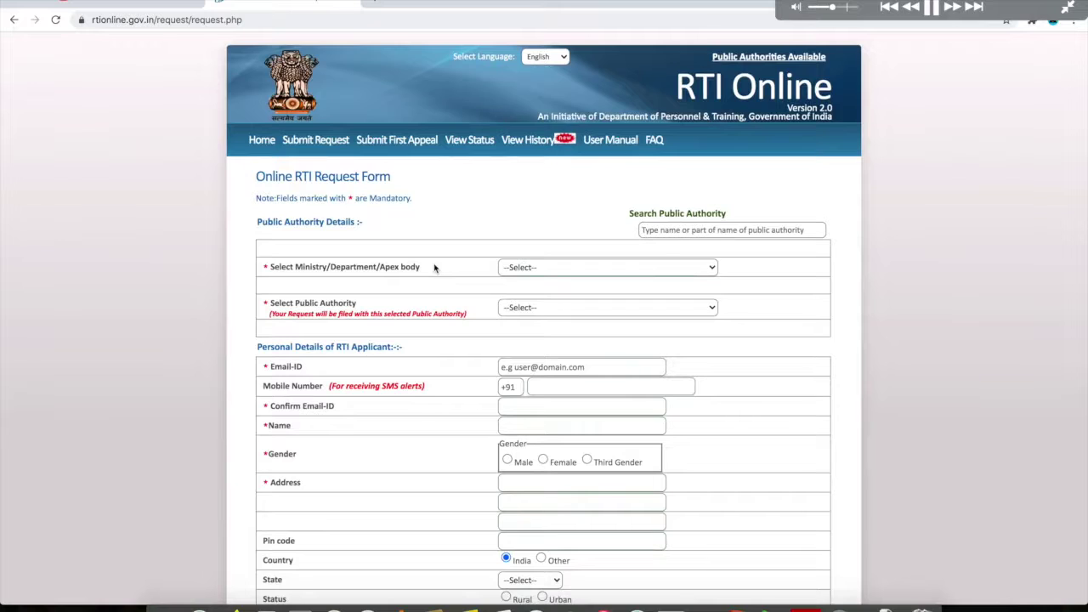
- Choose Ministry of Education, so the request will be filed with Department of Higher Education
{"action": "left_click", "coordinate": [932, 7]}
{"action": "left_click", "coordinate": [932, 6]}
{"action": "left_click", "coordinate": [932, 7]}
{"action": "left_click", "coordinate": [932, 6]}
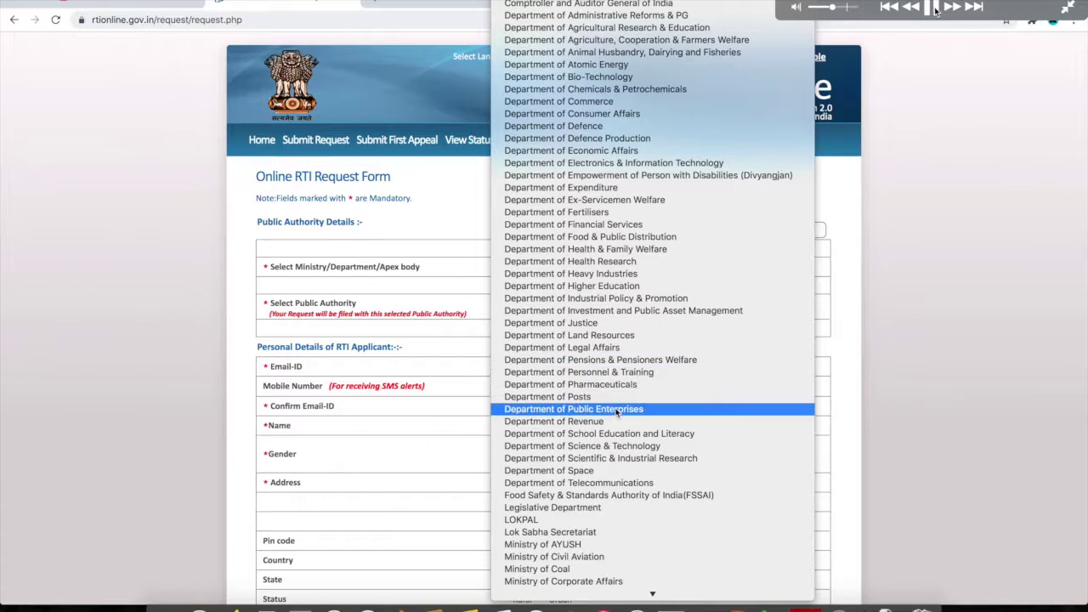
{"action": "left_click", "coordinate": [932, 8]}
{"action": "left_click", "coordinate": [933, 7]}
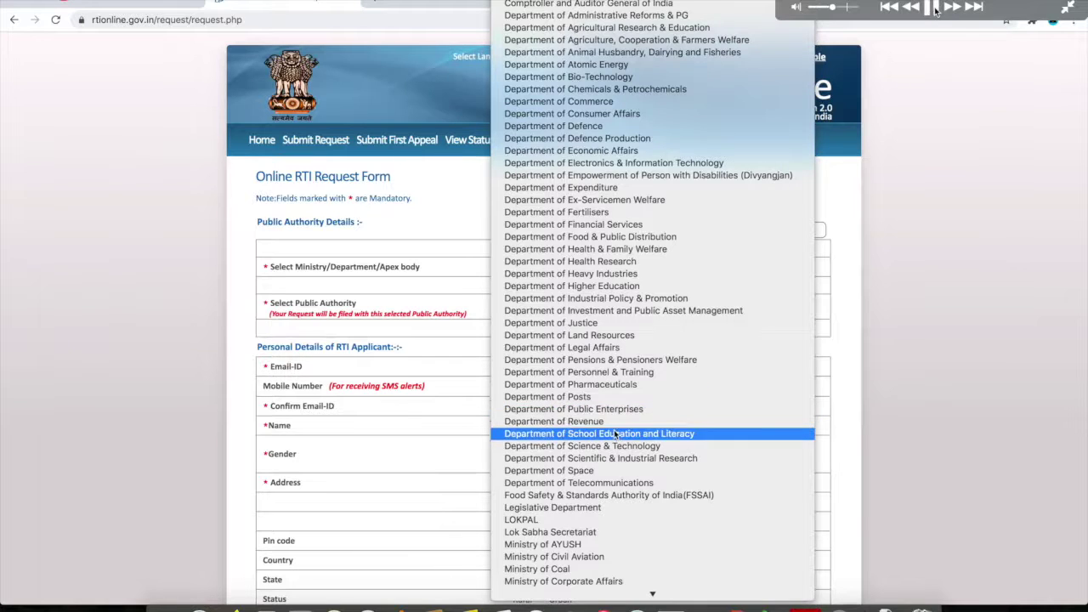
{"action": "left_click", "coordinate": [933, 7]}
{"action": "left_click", "coordinate": [933, 8]}
{"action": "left_click", "coordinate": [933, 8]}
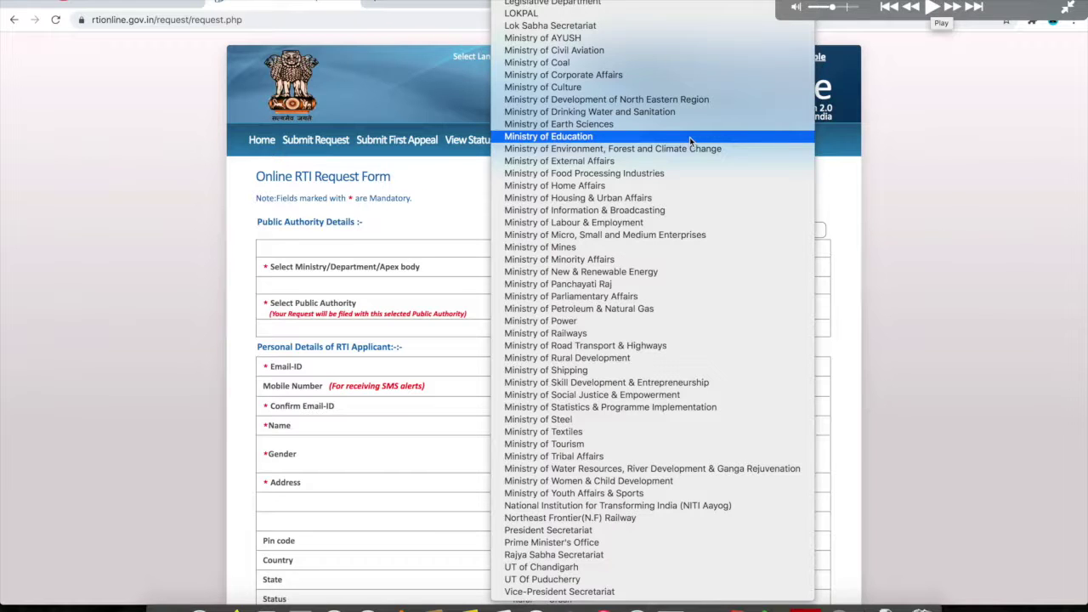
{"action": "left_click", "coordinate": [932, 6]}
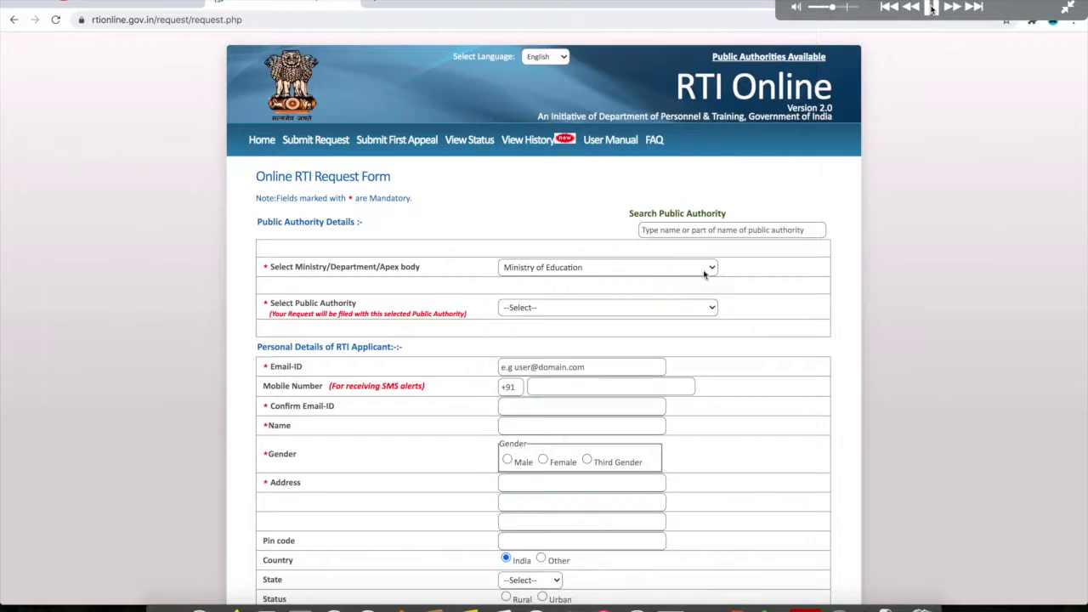
{"action": "left_click", "coordinate": [933, 7]}
- Select Department of Higher Education as the public authority and confirm the alert
{"action": "left_click", "coordinate": [933, 7]}
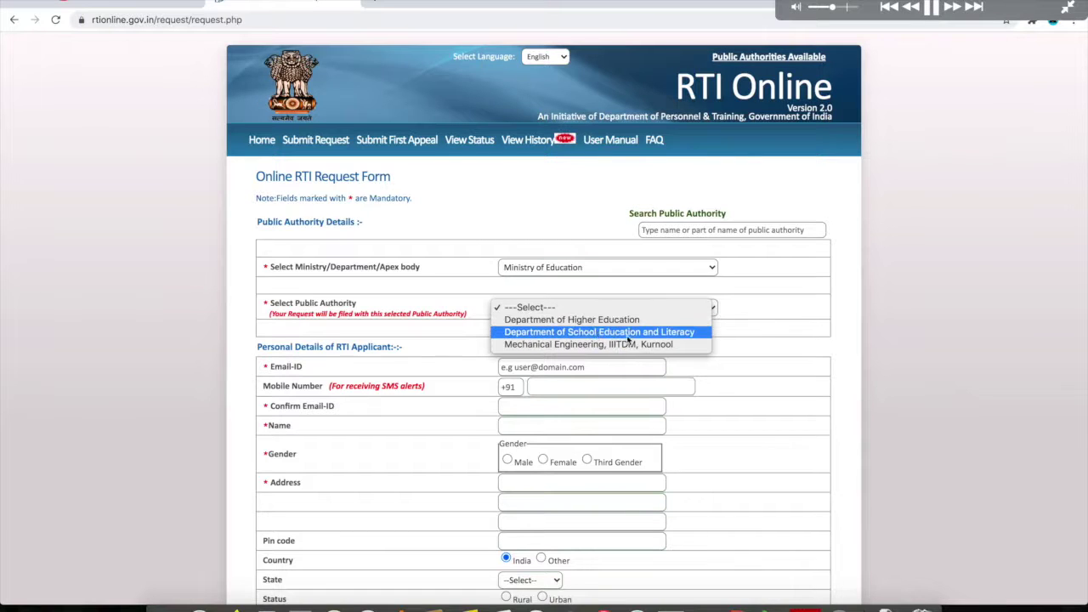
{"action": "left_click", "coordinate": [932, 9]}
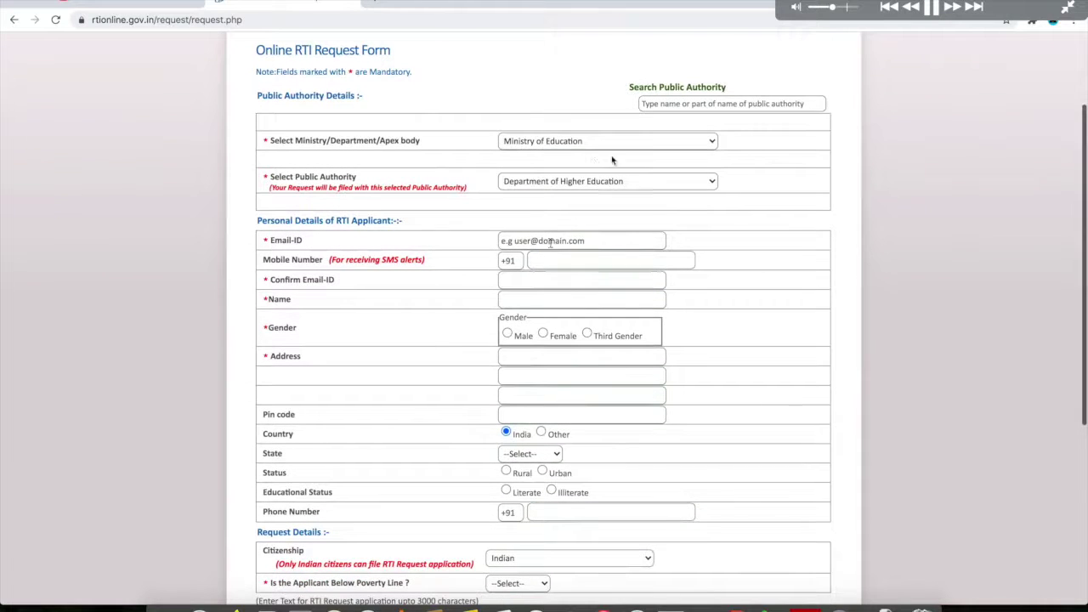
- Enter the applicant's e-mail, name, gender, state, address and pin code, with Below Poverty Line set to No
{"action": "left_click", "coordinate": [934, 7]}
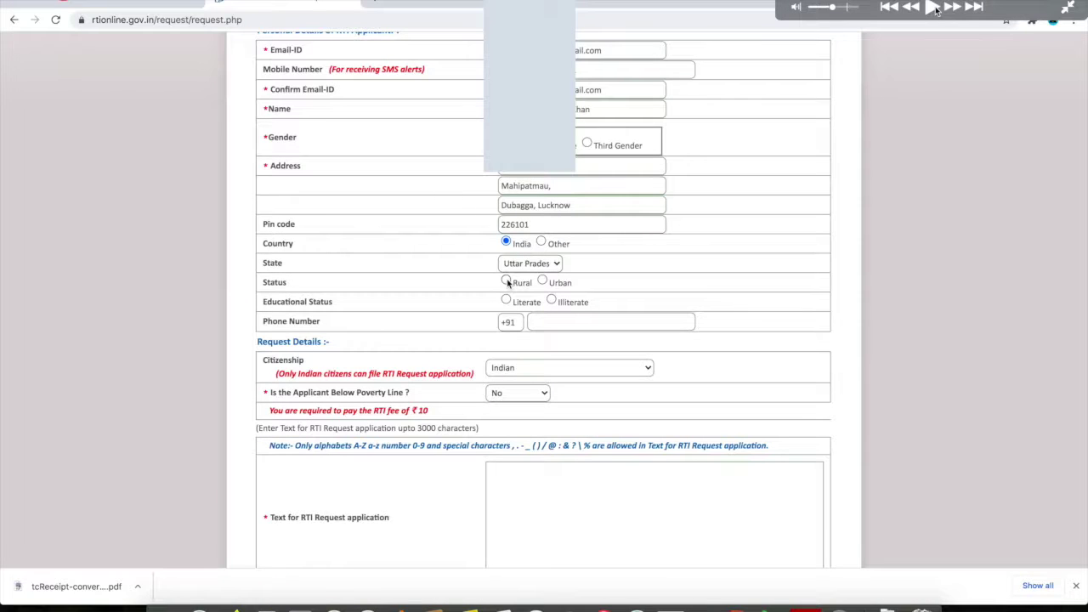
- Mark the applicant as Rural and Literate, with Above Graduate educational status
{"action": "left_click", "coordinate": [933, 8]}
{"action": "left_click", "coordinate": [935, 8]}
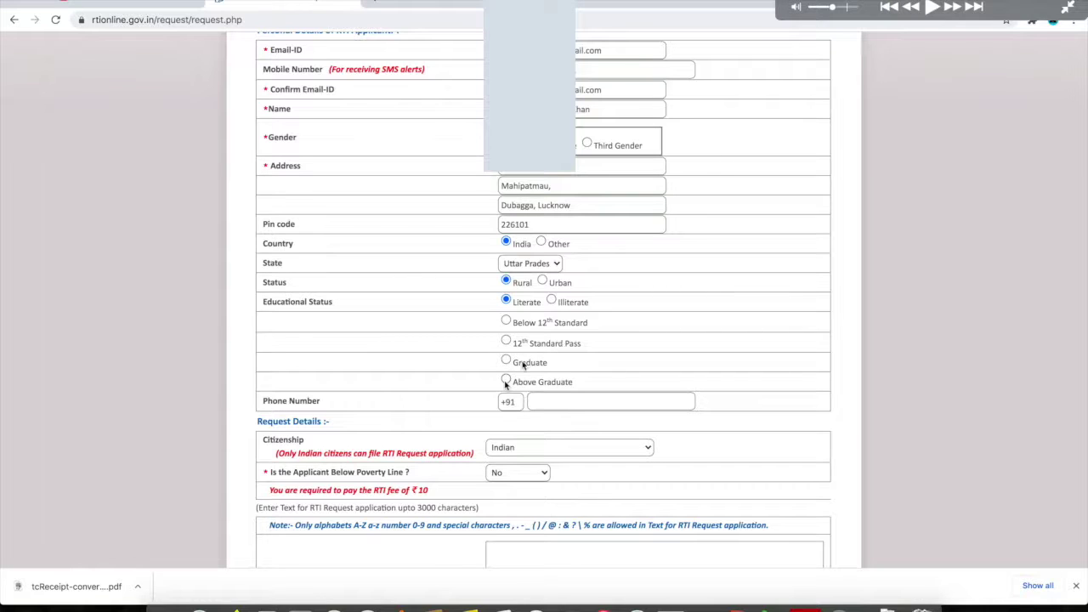
{"action": "left_click", "coordinate": [932, 9]}
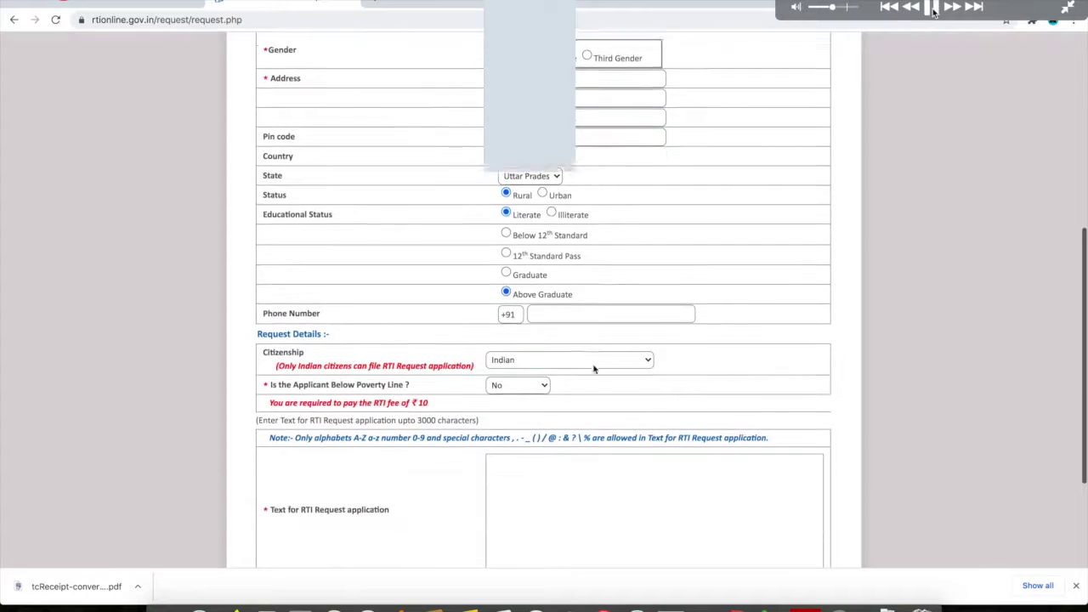
{"action": "left_click", "coordinate": [932, 9]}
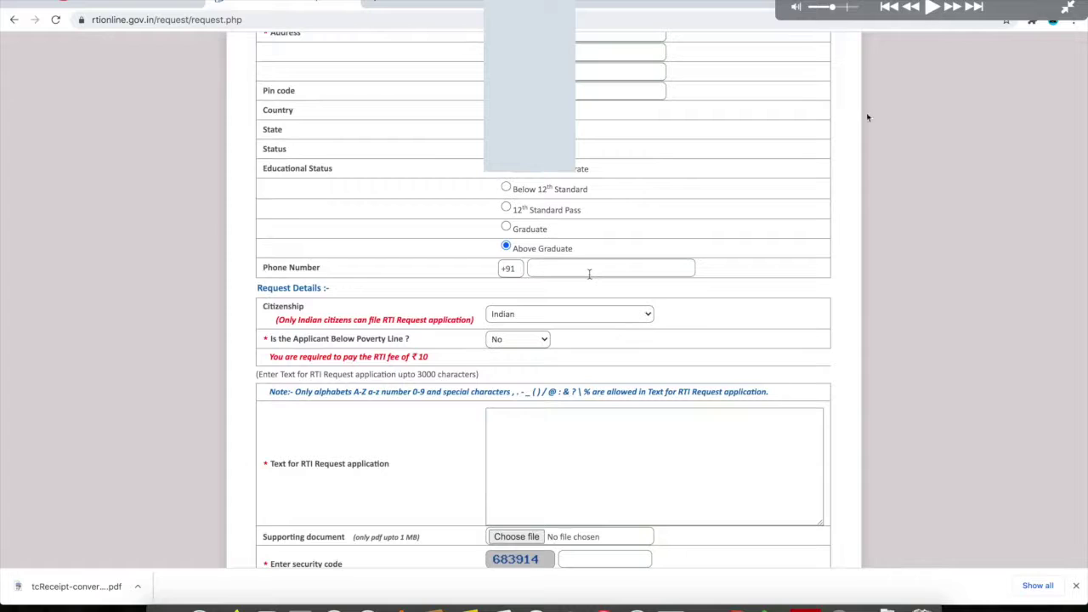
{"action": "left_click", "coordinate": [932, 10]}
{"action": "key", "text": "space"}
- Type the transfer certificate fee request, attach tcReceipt-converted.pdf, and enter the security code
{"action": "scroll", "coordinate": [513, 217], "scroll_direction": "down", "scroll_amount": 3}
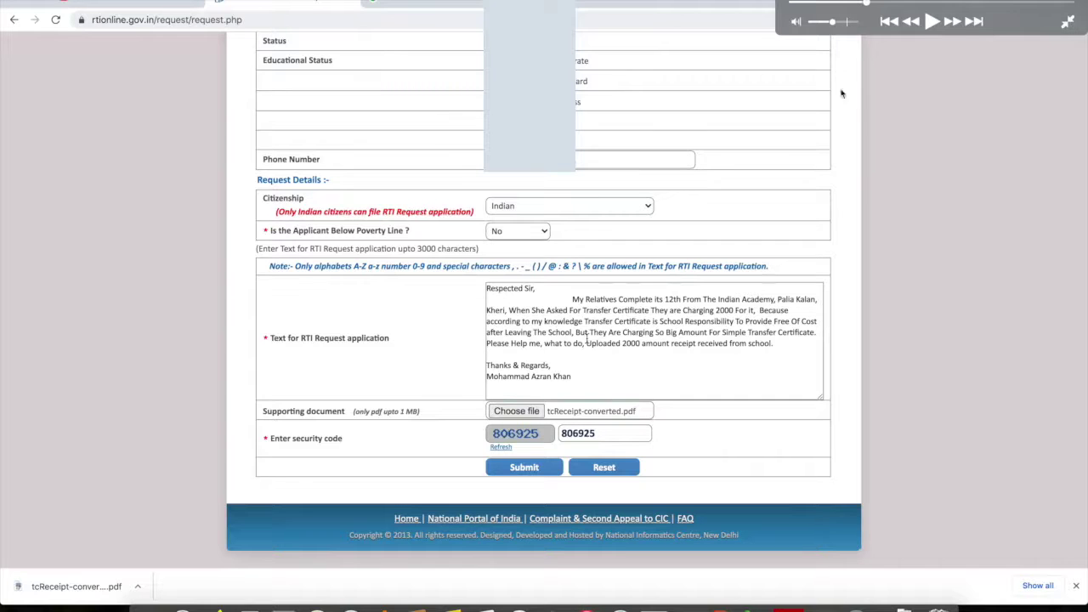
- Submit the completed RTI request and confirm the submission
{"action": "left_click", "coordinate": [932, 22]}
{"action": "left_click", "coordinate": [934, 21]}
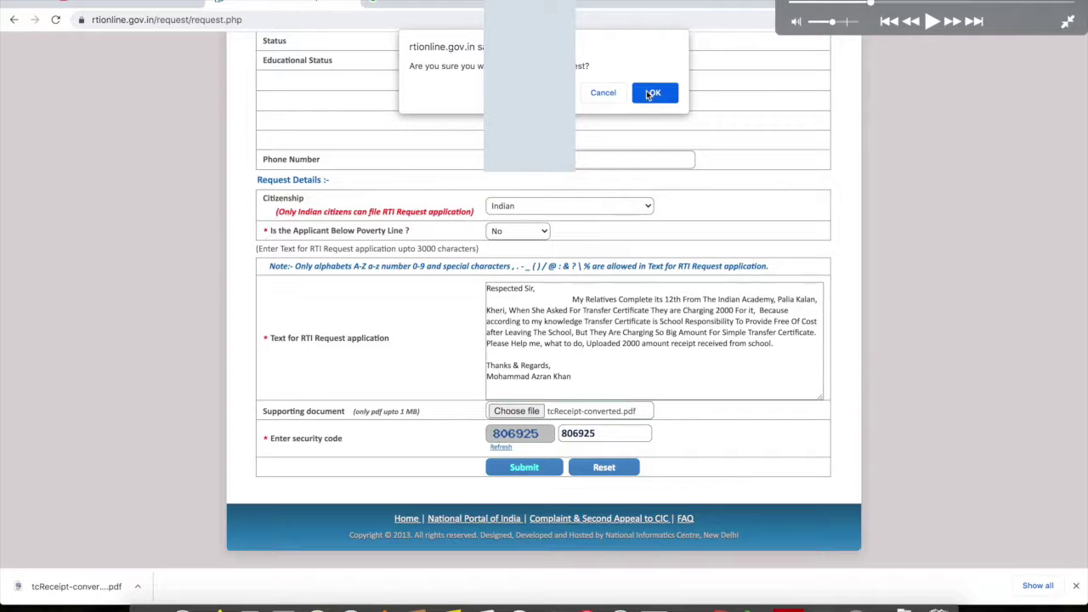
{"action": "left_click", "coordinate": [932, 21]}
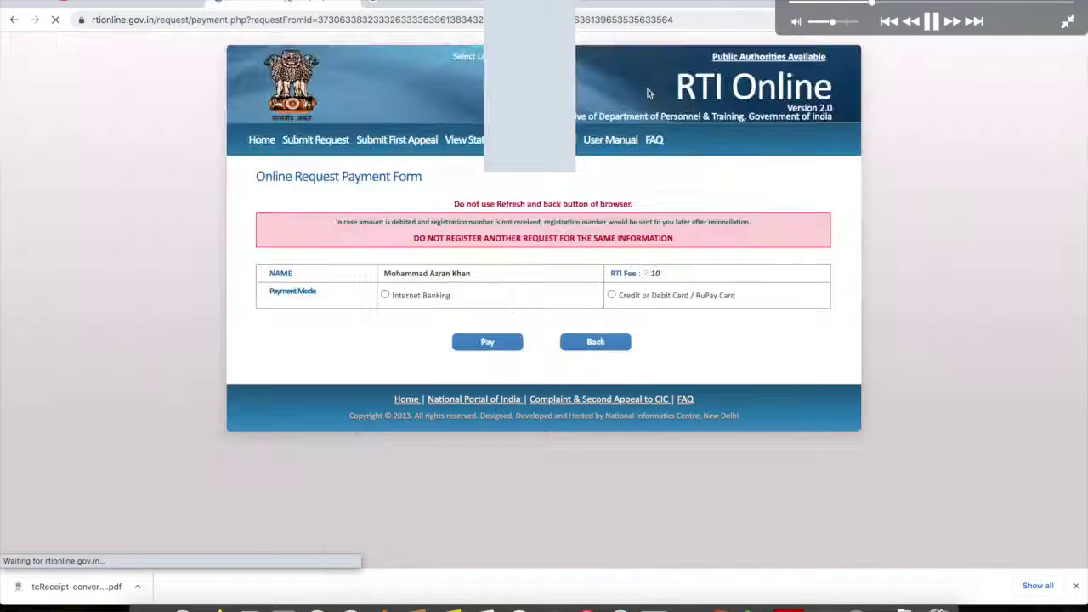
{"action": "left_click", "coordinate": [932, 21]}
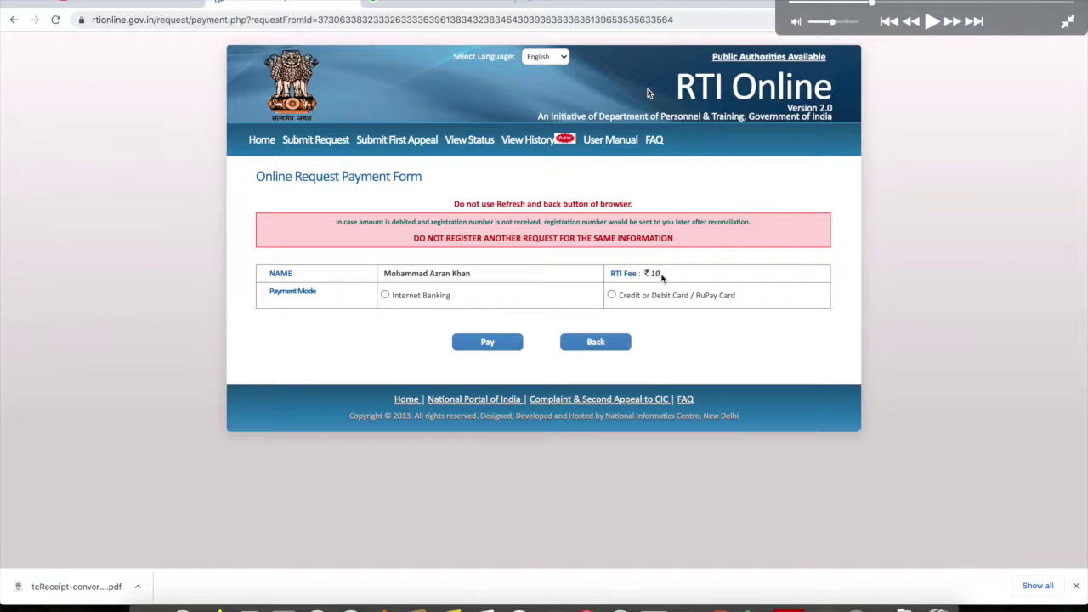
- Pay the ₹10 fee using the 'Credit or Debit Card / RuPay Card' payment mode
{"action": "left_click", "coordinate": [933, 23]}
{"action": "left_click", "coordinate": [933, 23]}
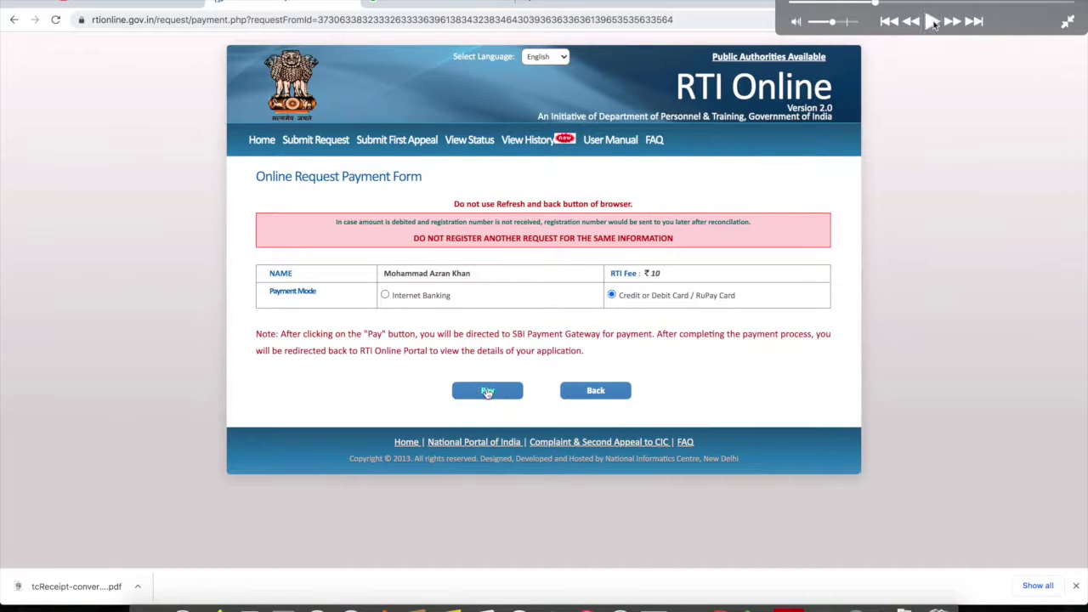
{"action": "left_click", "coordinate": [933, 24]}
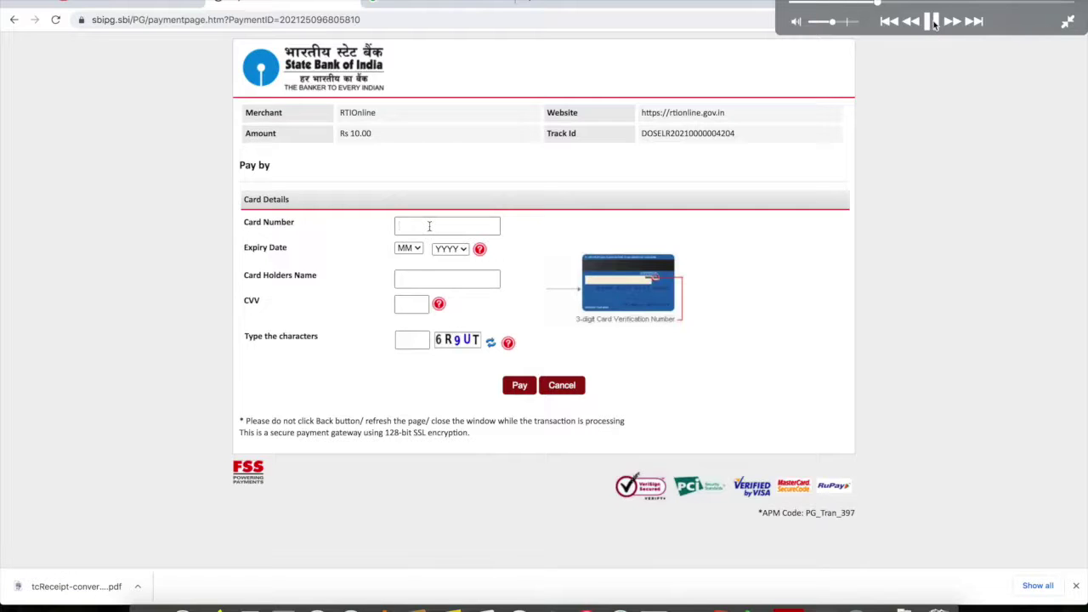
- Enter the card number, expiry, cardholder name, CVV and captcha on SBI ePay to pay Rs 10.00
{"action": "left_click", "coordinate": [933, 22]}
- Submit the one-time password on the PNB SecureCode page to complete the fee payment
{"action": "left_click", "coordinate": [930, 23]}
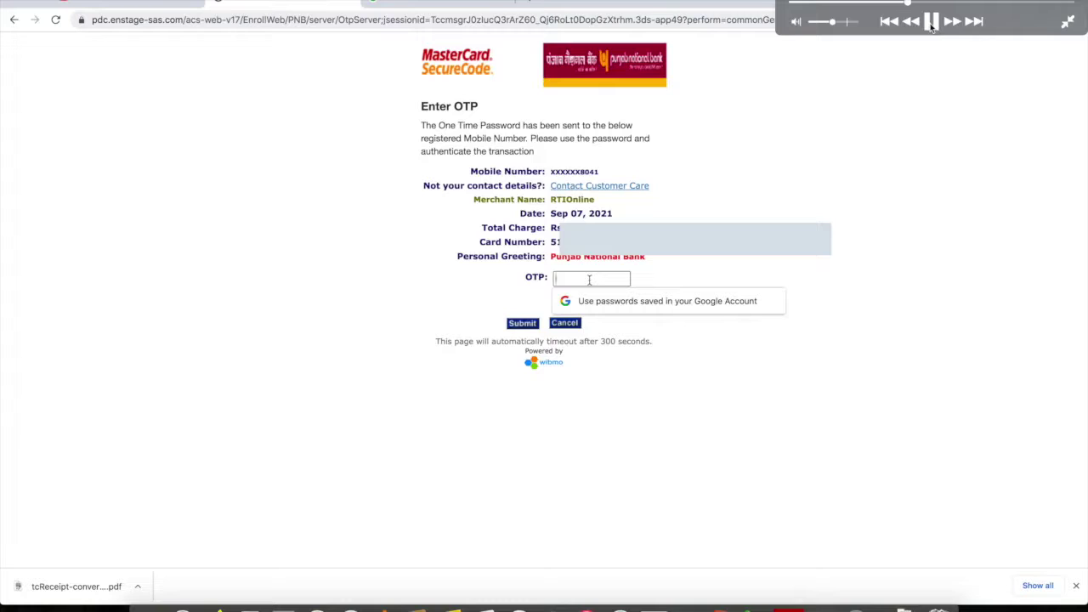
{"action": "left_click", "coordinate": [931, 24]}
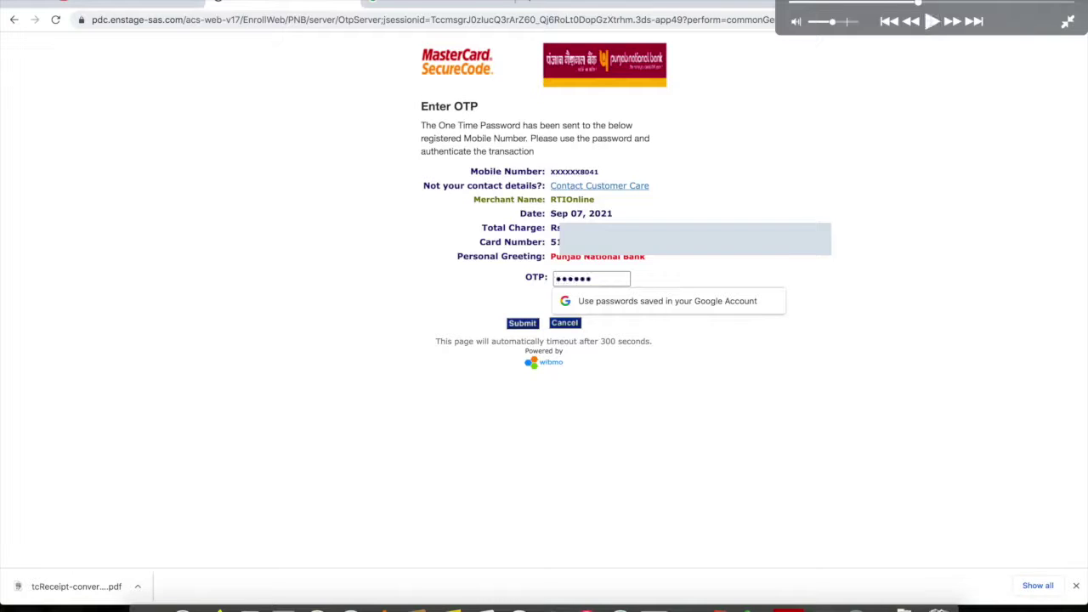
{"action": "left_click", "coordinate": [931, 23]}
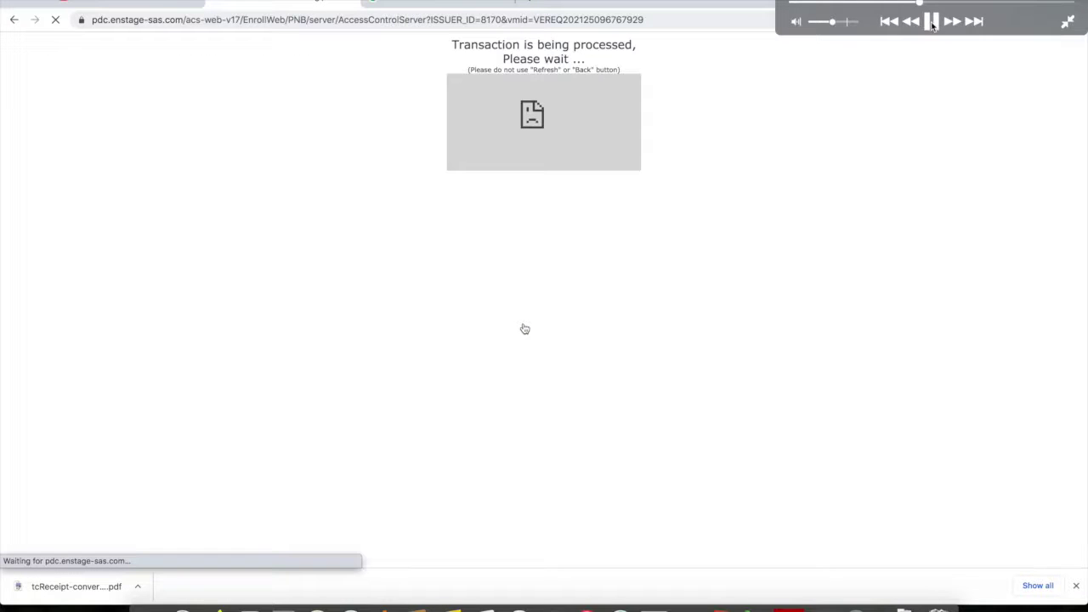
{"action": "left_click", "coordinate": [931, 24]}
{"action": "left_click", "coordinate": [932, 24]}
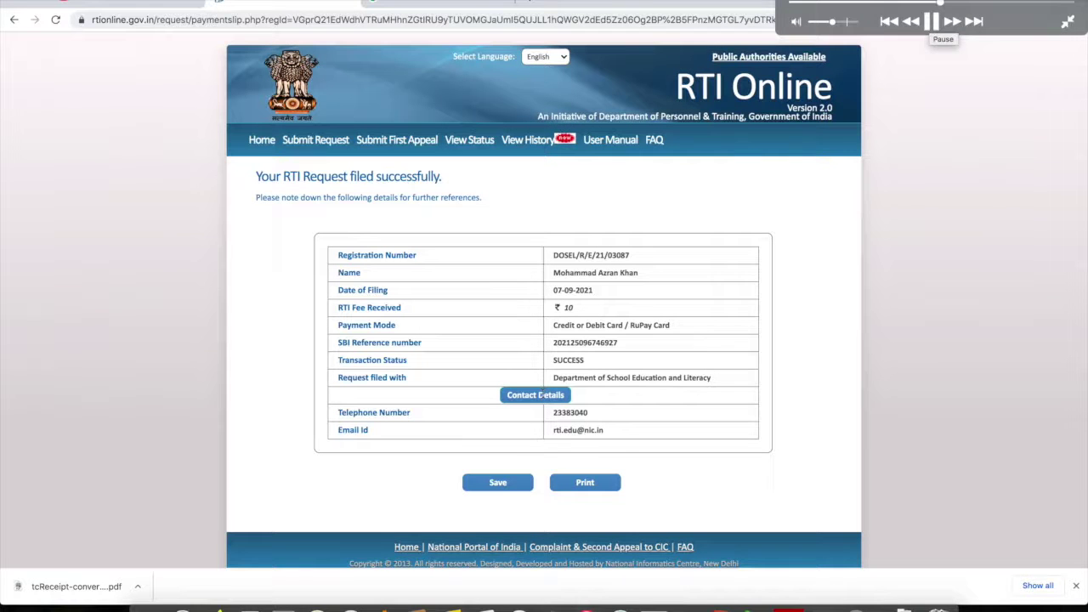
- Send the filing receipt to Save as PDF, with the save dialog targeting Documents
{"action": "left_click", "coordinate": [933, 12]}
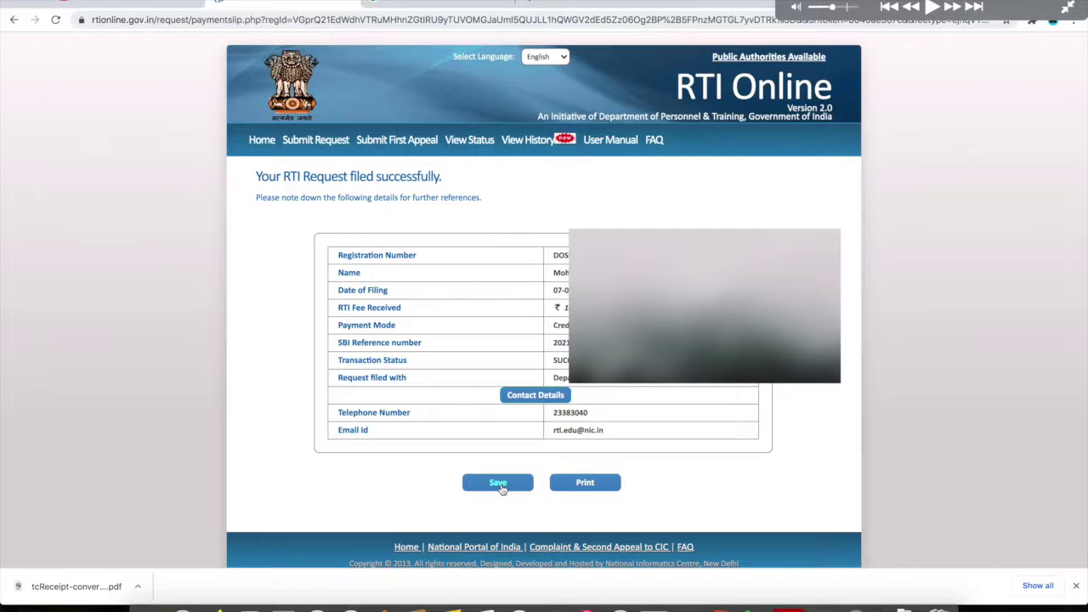
{"action": "left_click", "coordinate": [932, 9]}
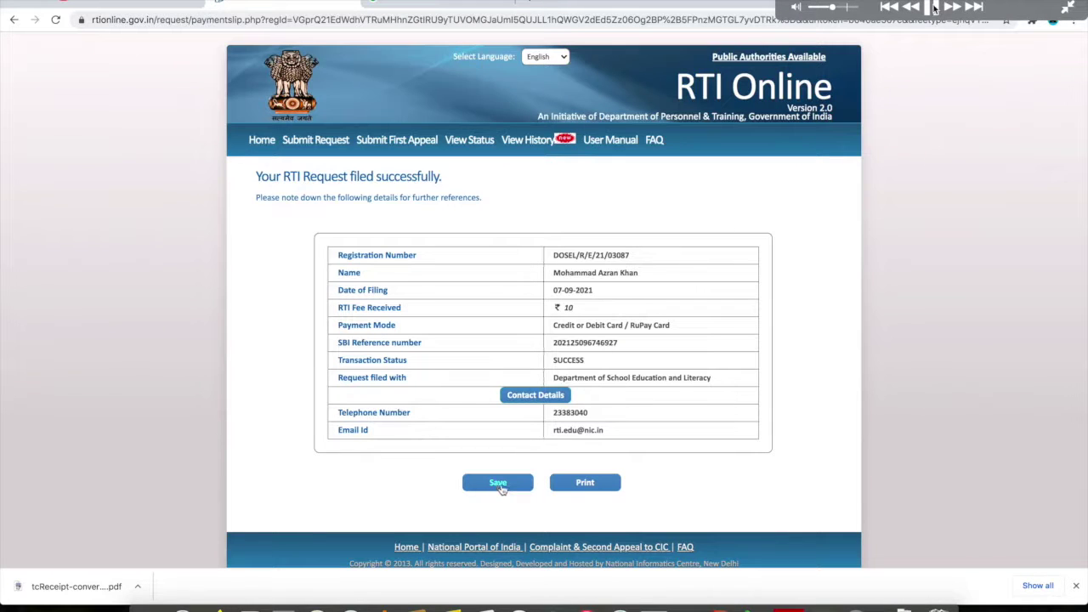
- Confirm saving the receipt as saveRTI.pdf, then bring up the request status reading RTI REQUEST RECEIVED
{"action": "left_click", "coordinate": [932, 7]}
{"action": "left_click", "coordinate": [932, 7]}
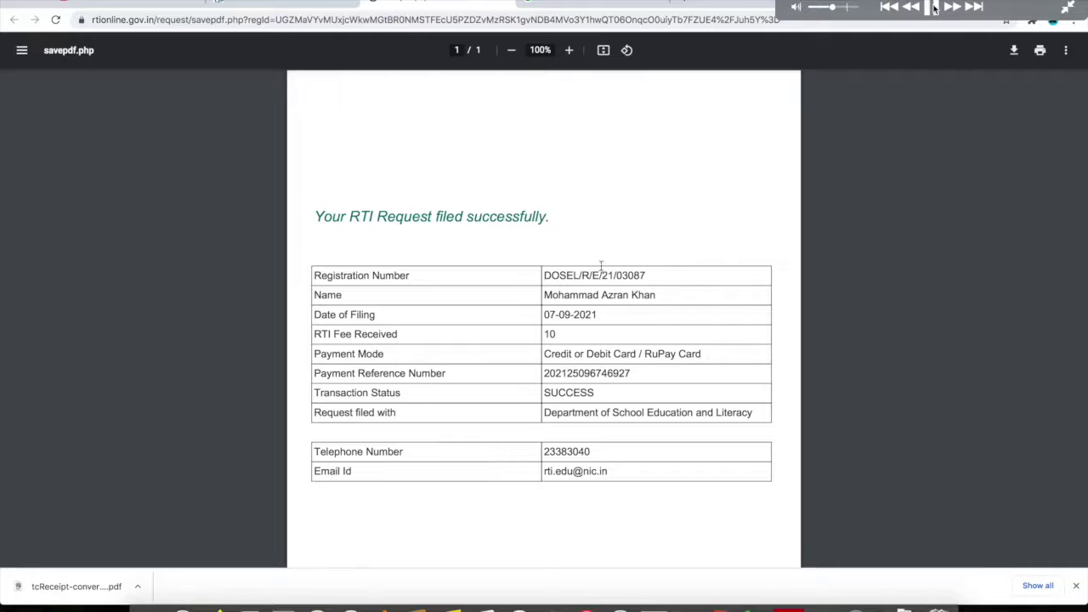
{"action": "left_click", "coordinate": [931, 7]}
{"action": "left_click", "coordinate": [932, 7]}
{"action": "left_click", "coordinate": [932, 9]}
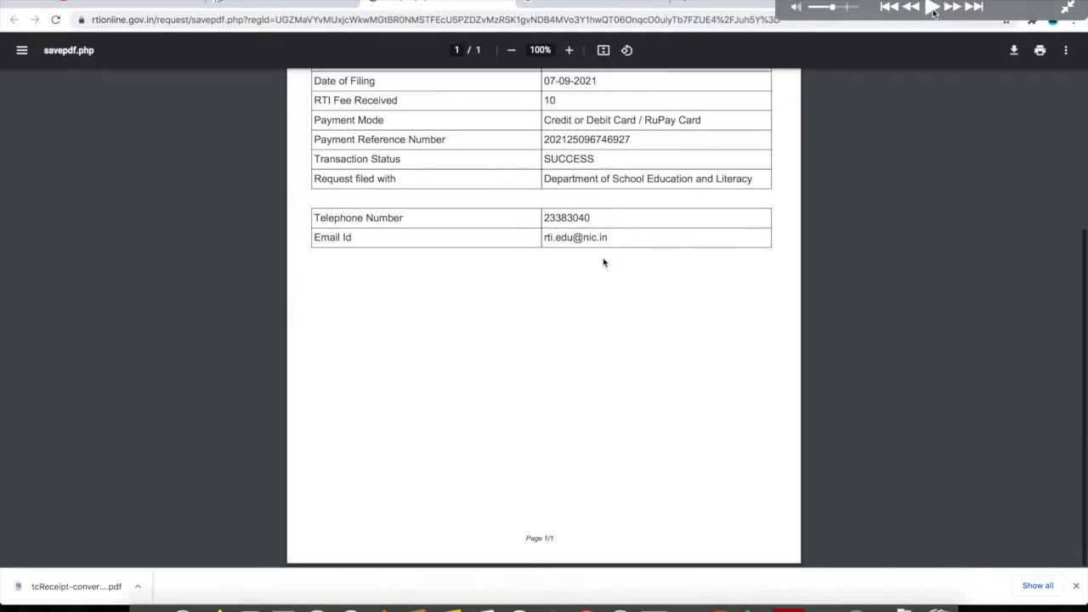
{"action": "left_click", "coordinate": [932, 8]}
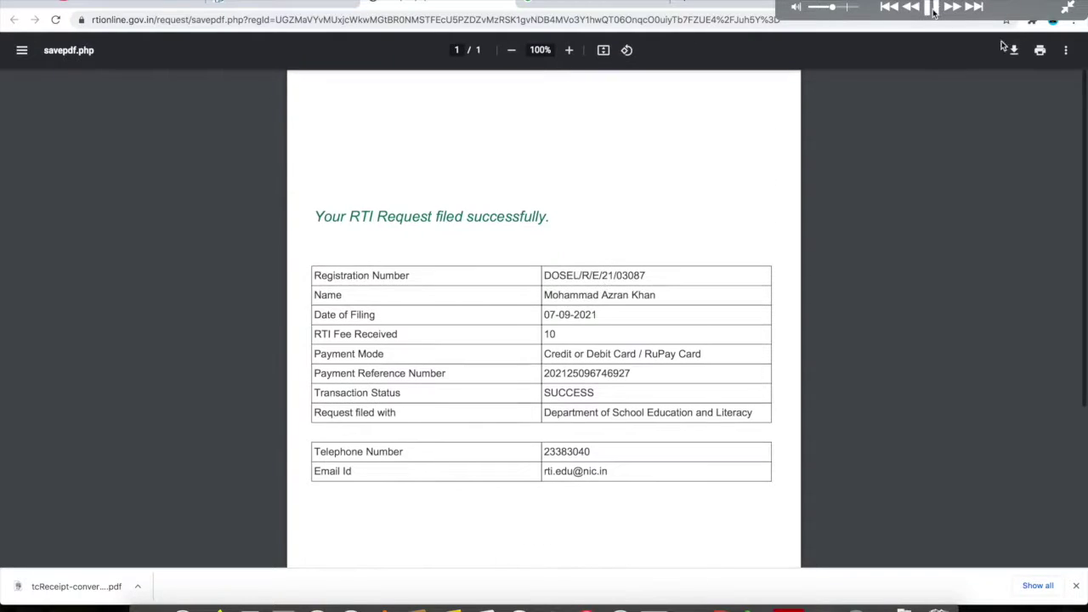
{"action": "left_click", "coordinate": [932, 8]}
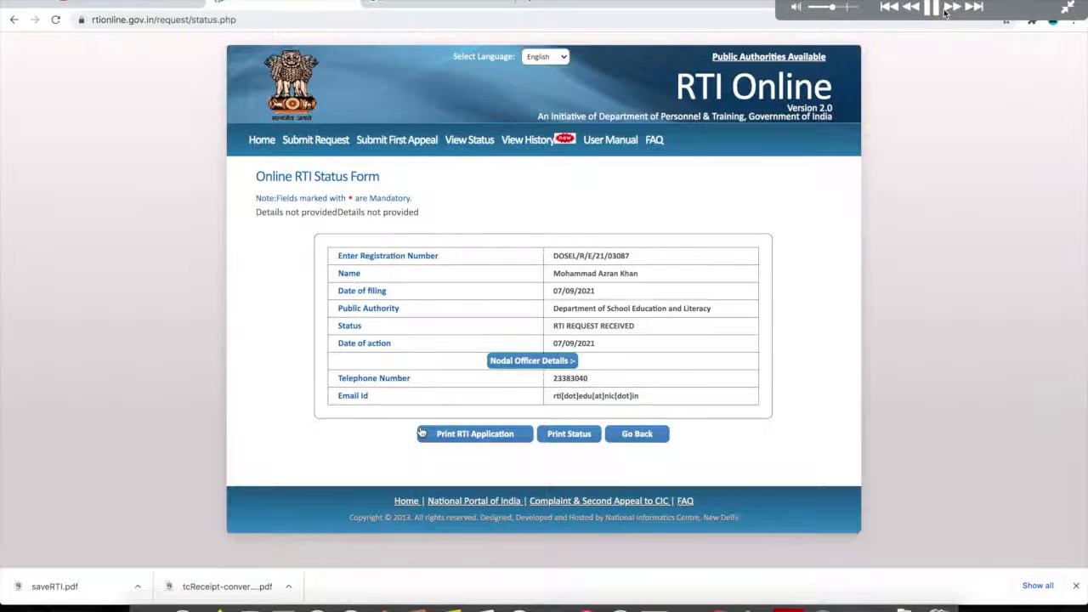
{"action": "left_click", "coordinate": [932, 9]}
- Open a blank View Status lookup form
{"action": "left_click", "coordinate": [932, 10]}
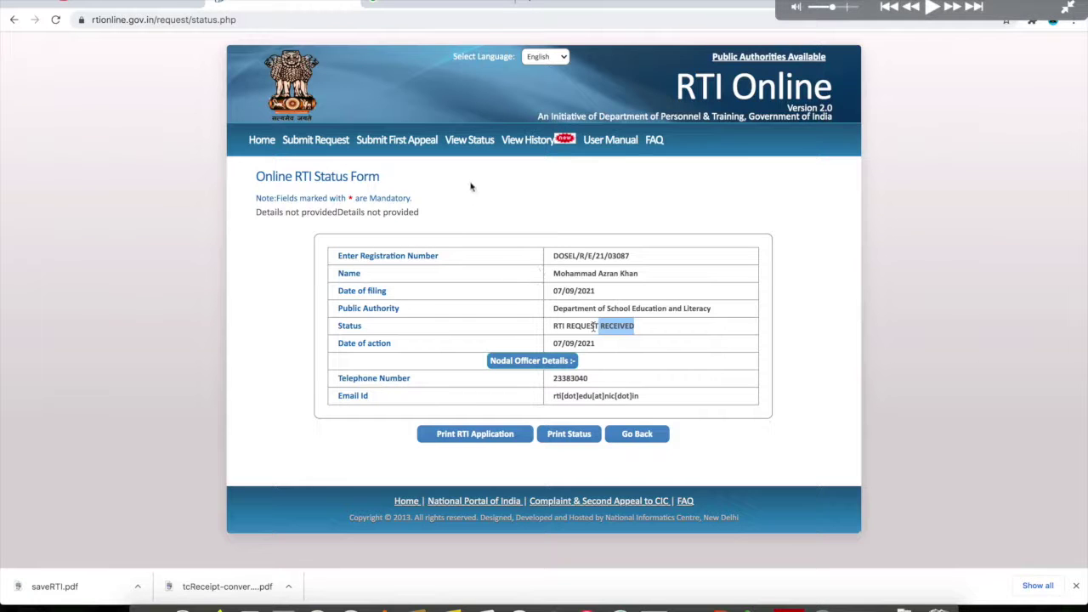
{"action": "left_click", "coordinate": [469, 143]}
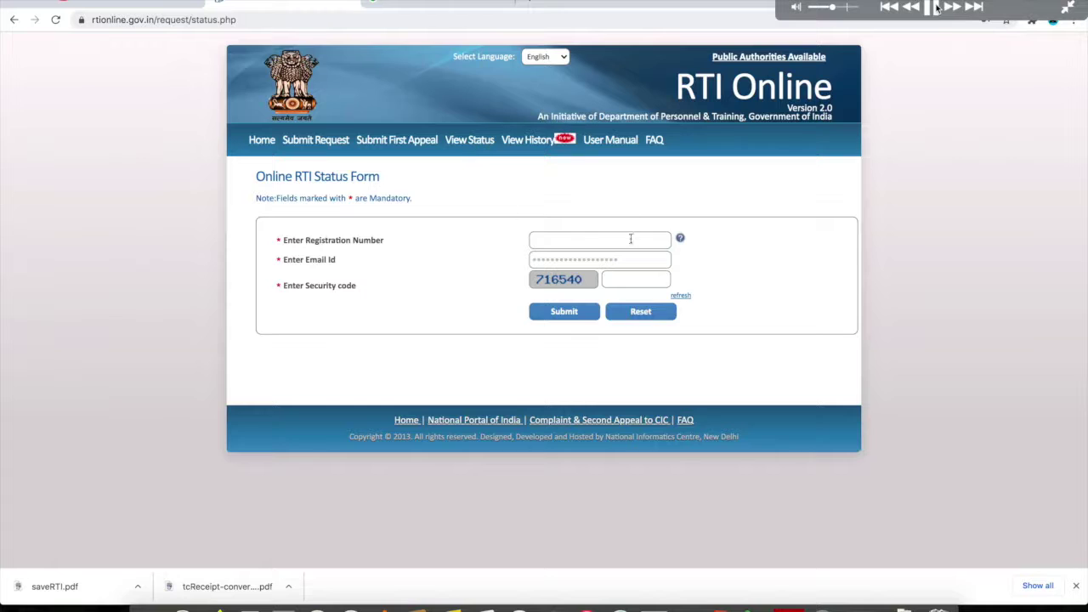
{"action": "left_click", "coordinate": [935, 6]}
{"action": "left_click", "coordinate": [936, 7]}
- Copy the registration number from the saved receipt PDF into the form's registration number field
{"action": "left_click", "coordinate": [828, 586]}
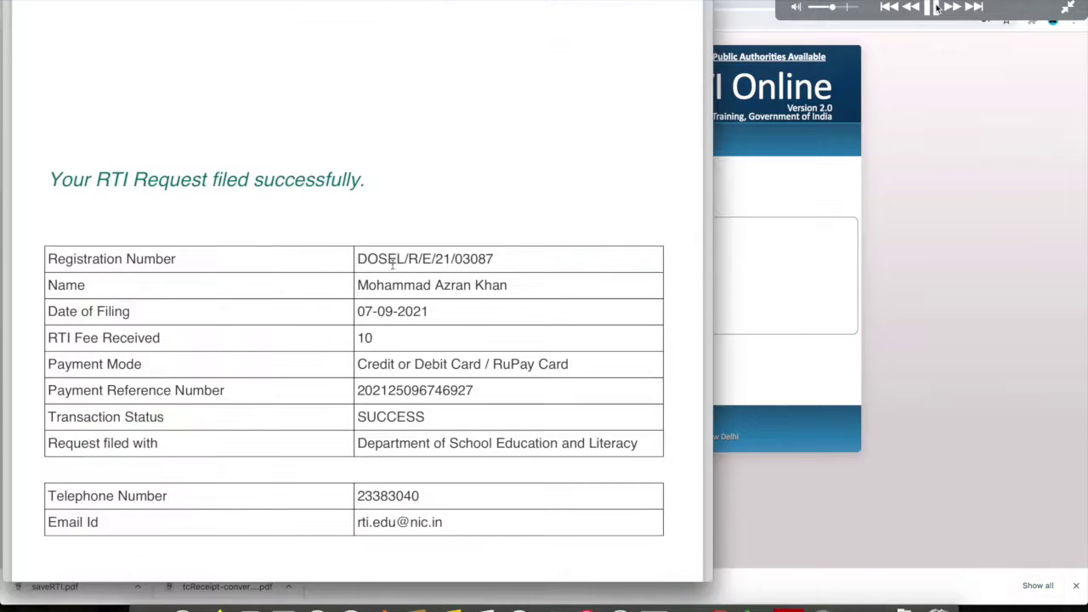
{"action": "left_click_drag", "start_coordinate": [429, 258], "coordinate": [407, 259]}
{"action": "double_click", "coordinate": [102, 259]}
{"action": "left_click_drag", "start_coordinate": [355, 259], "coordinate": [498, 258]}
{"action": "left_click", "coordinate": [496, 258]}
{"action": "left_click", "coordinate": [803, 283]}
{"action": "left_click", "coordinate": [580, 240]}
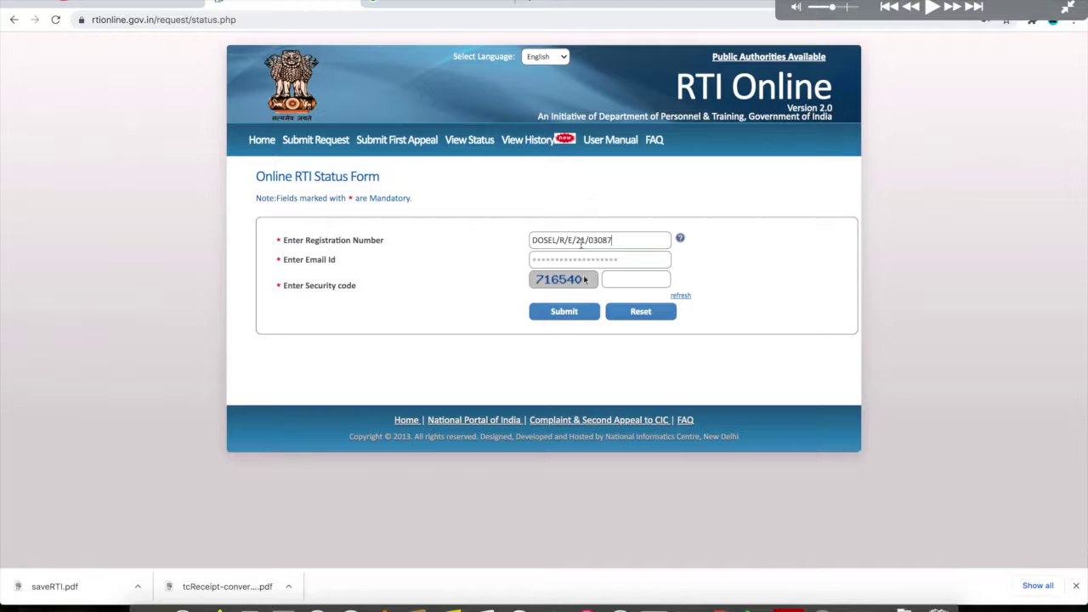
- Submit the lookup and dismiss the save-password popup, showing the request filed 07/09/2021
{"action": "left_click", "coordinate": [933, 8]}
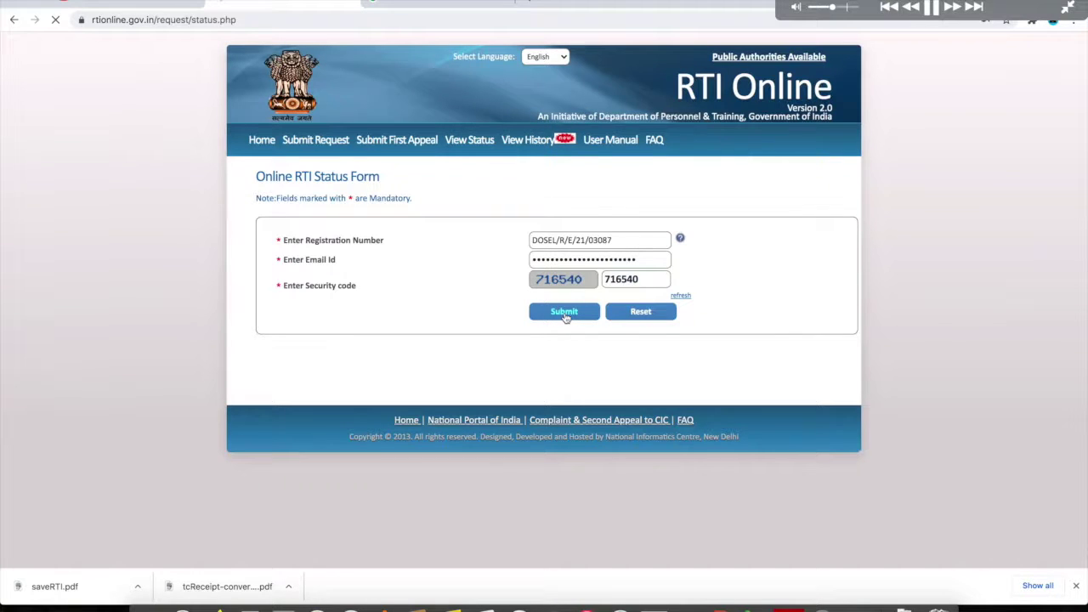
{"action": "left_click", "coordinate": [932, 8]}
{"action": "left_click", "coordinate": [933, 8]}
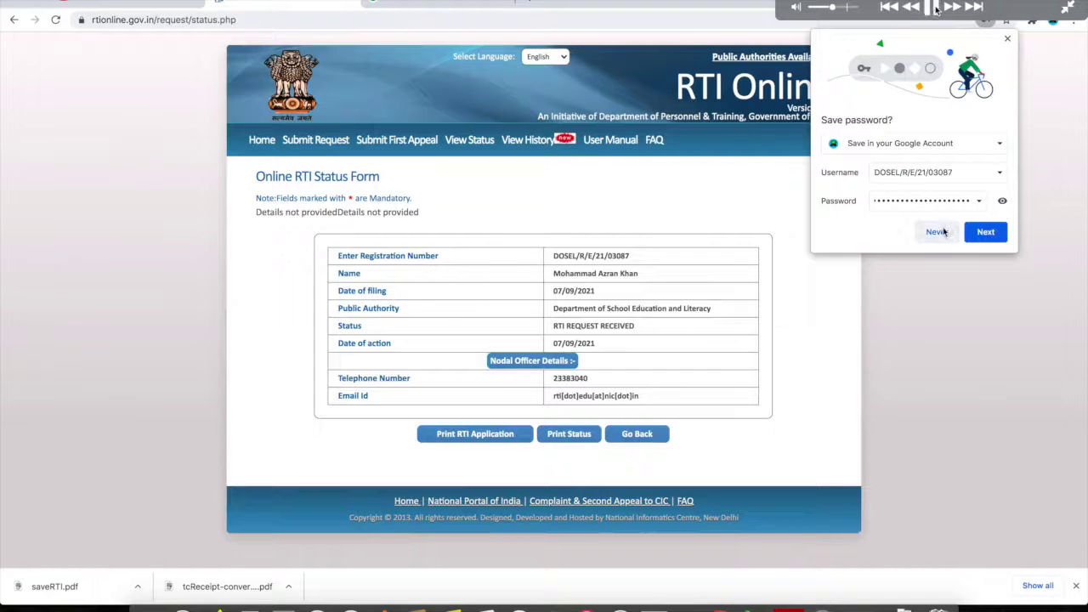
{"action": "left_click", "coordinate": [932, 8]}
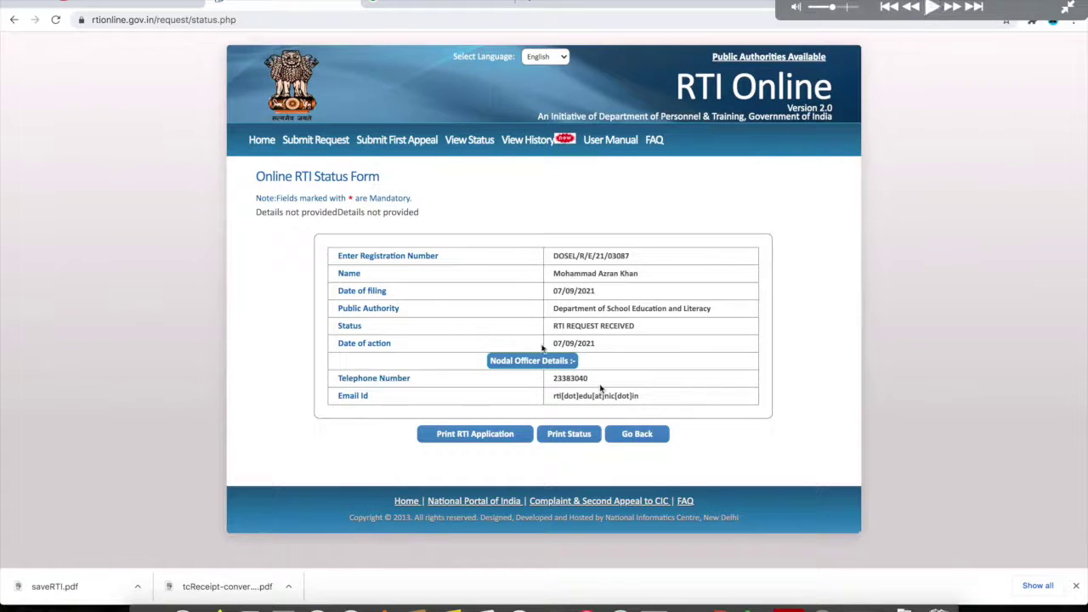